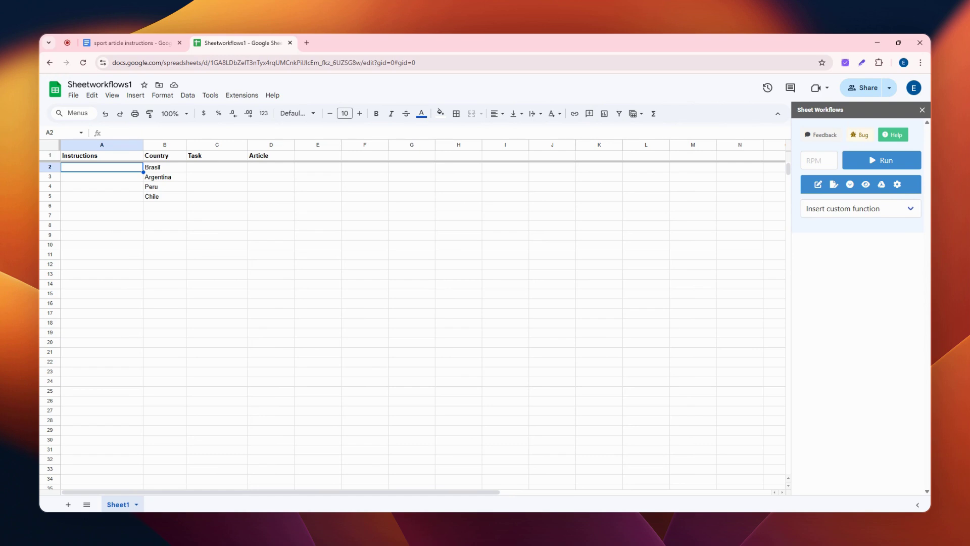
Step: Review the sport article instructions document from start to end and return to the Sheetworkflows1 spreadsheet
{"action": "left_click", "coordinate": [143, 47]}
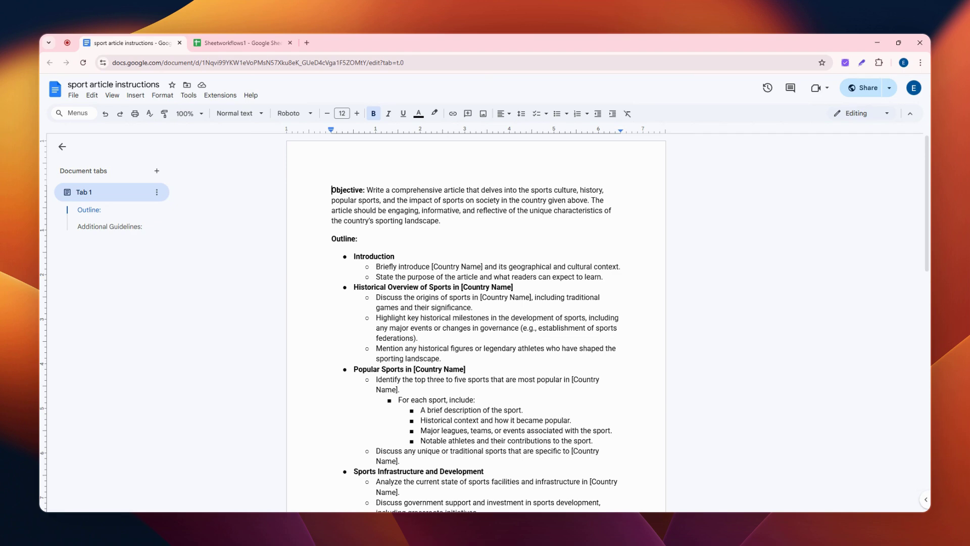
{"action": "scroll", "coordinate": [476, 323], "scroll_direction": "down", "scroll_amount": 3}
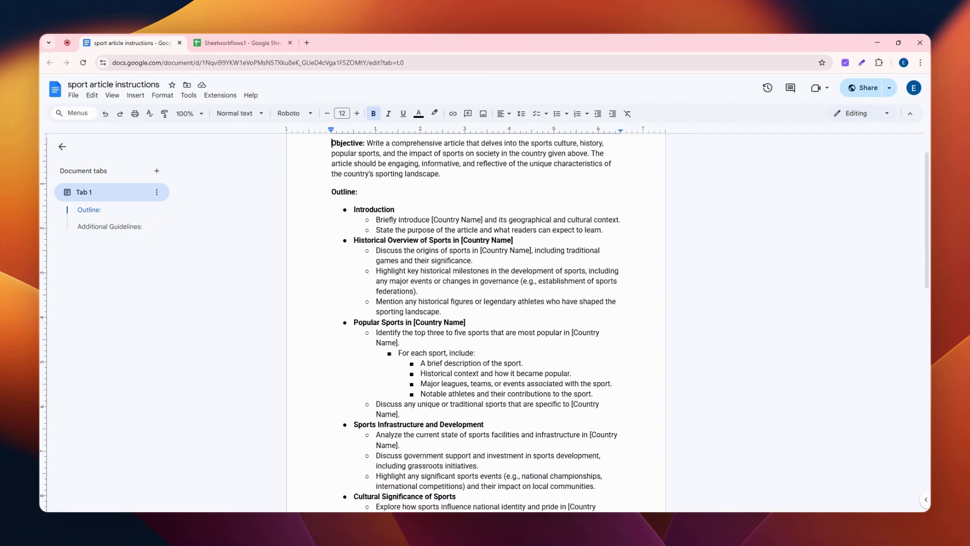
{"action": "scroll", "coordinate": [476, 323], "scroll_direction": "down", "scroll_amount": 12}
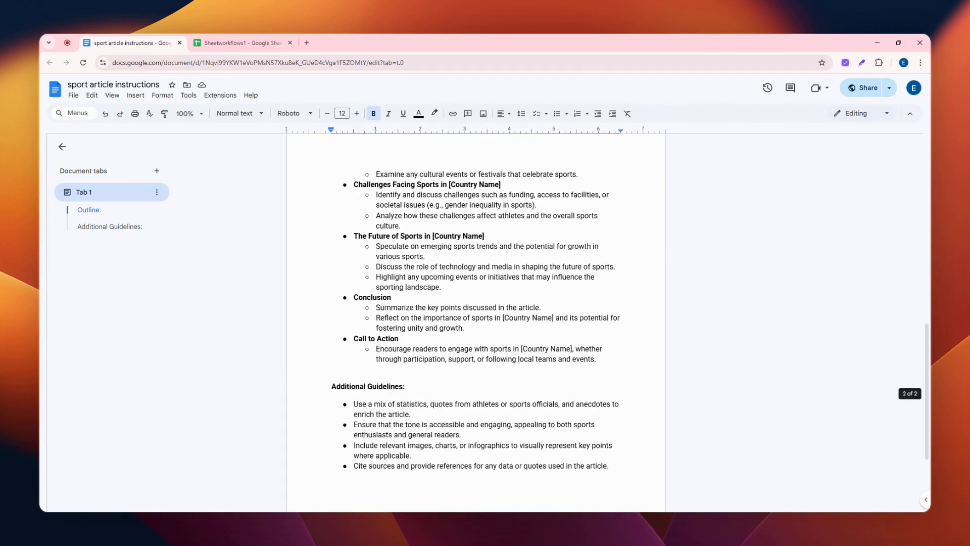
{"action": "scroll", "coordinate": [476, 323], "scroll_direction": "up", "scroll_amount": 15}
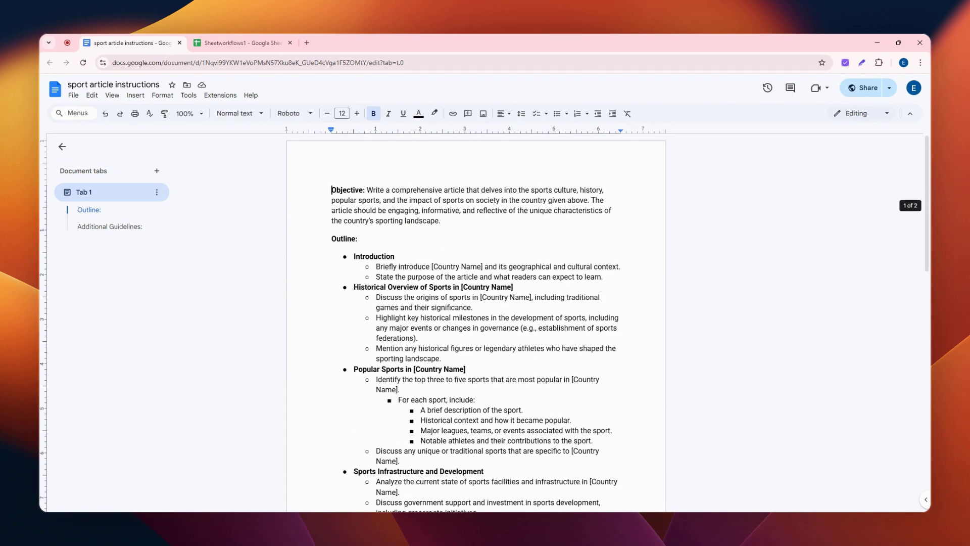
{"action": "left_click", "coordinate": [235, 44]}
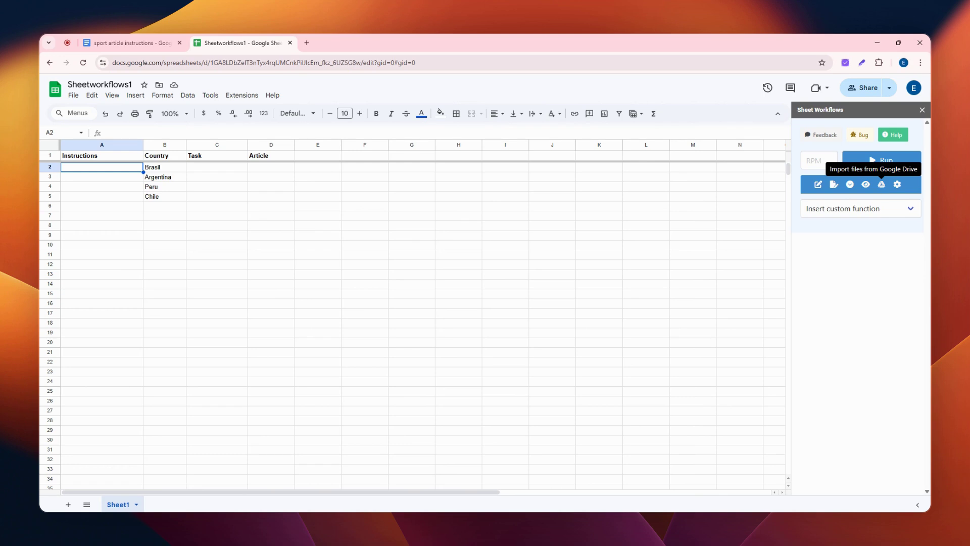
Step: Import the "sport article instructions" document from Google Drive into cell A2, finding it with the search term "sport"
{"action": "left_click", "coordinate": [882, 184]}
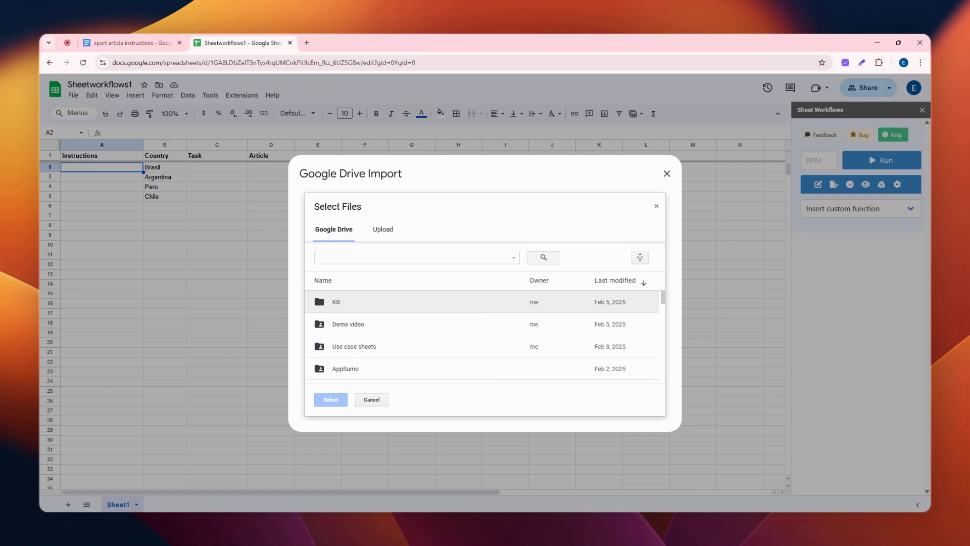
{"action": "left_click", "coordinate": [411, 258]}
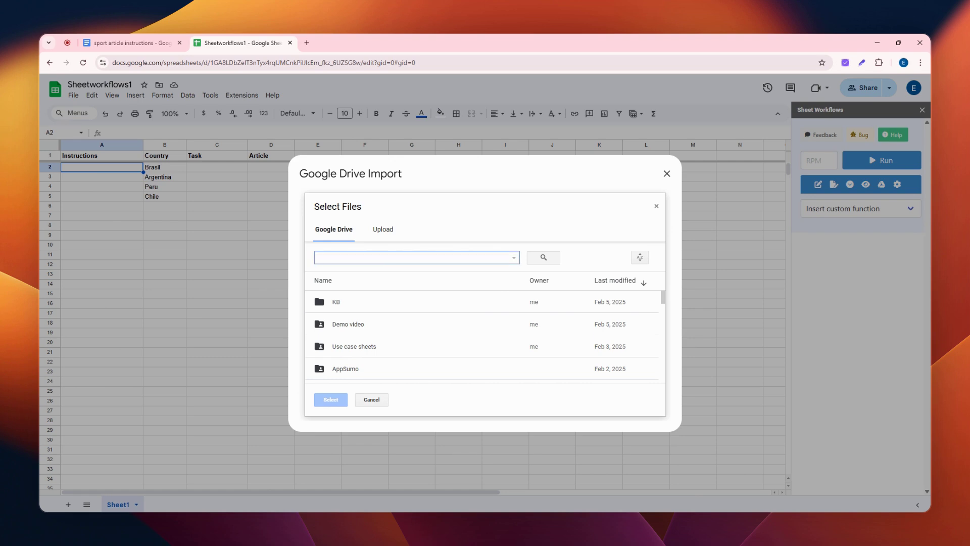
{"action": "type", "text": "sport"}
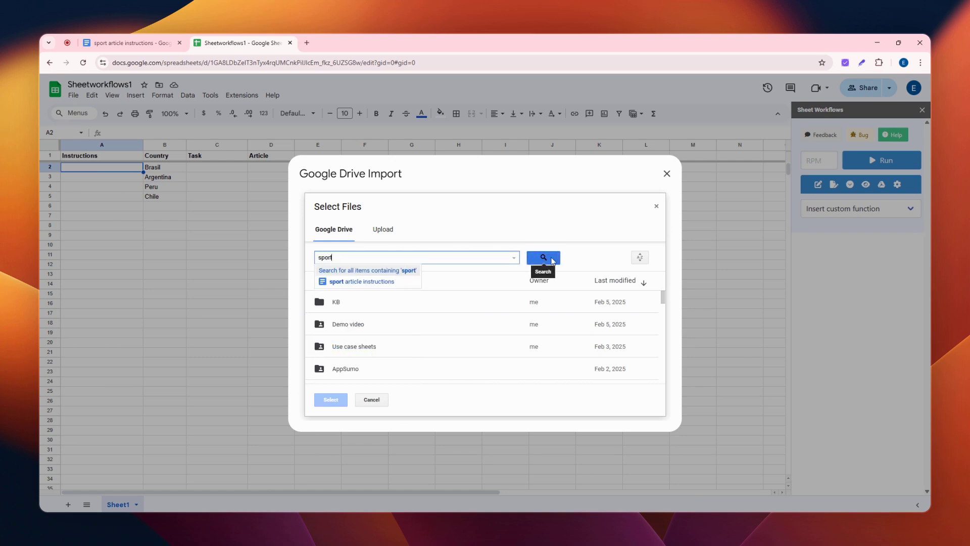
{"action": "left_click", "coordinate": [376, 286]}
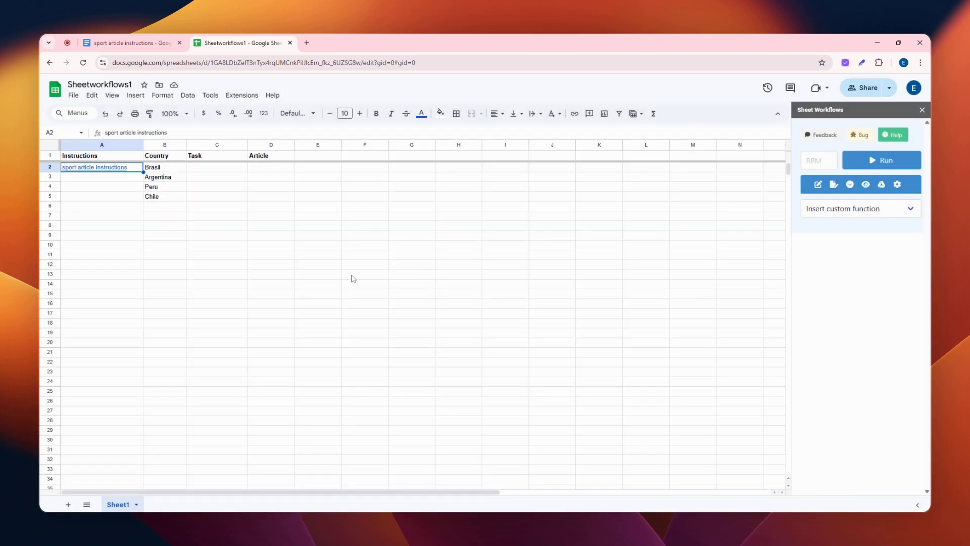
Step: Copy the instructions document link from A2 down through A5
{"action": "left_click", "coordinate": [106, 171]}
{"action": "left_click_drag", "start_coordinate": [143, 172], "coordinate": [144, 200]}
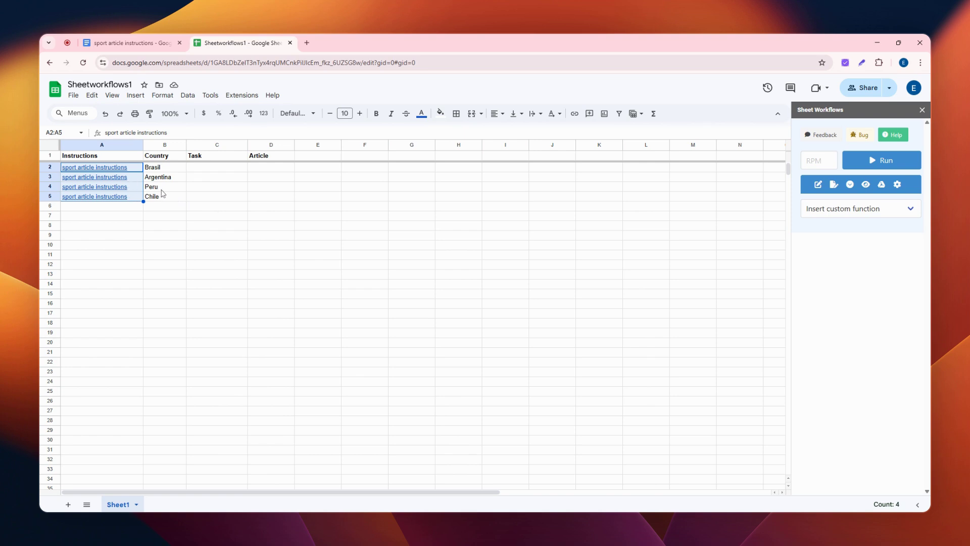
{"action": "mouse_move", "coordinate": [130, 181]}
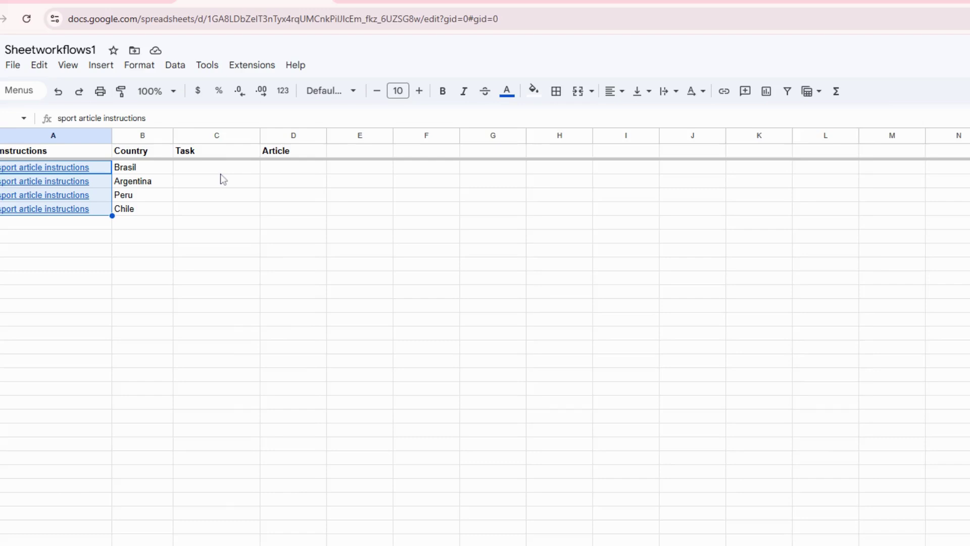
Step: Choose the TASK_LM custom function for cell C2 in the Task column
{"action": "left_click", "coordinate": [218, 165]}
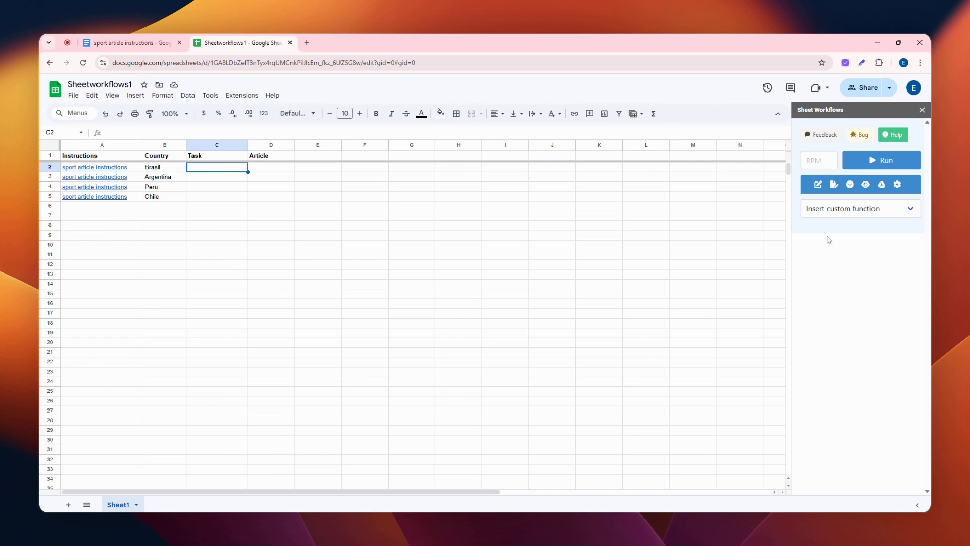
{"action": "left_click", "coordinate": [868, 214]}
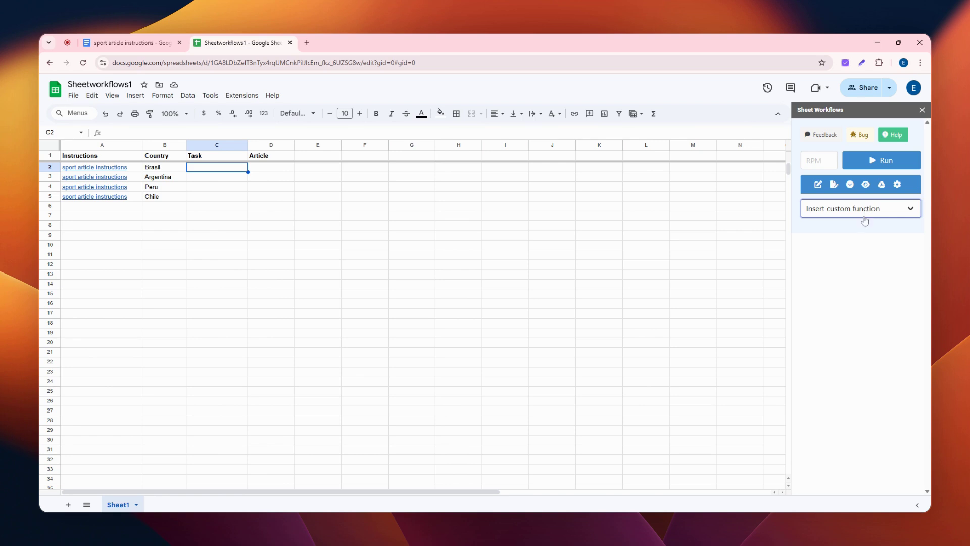
{"action": "left_click", "coordinate": [864, 226]}
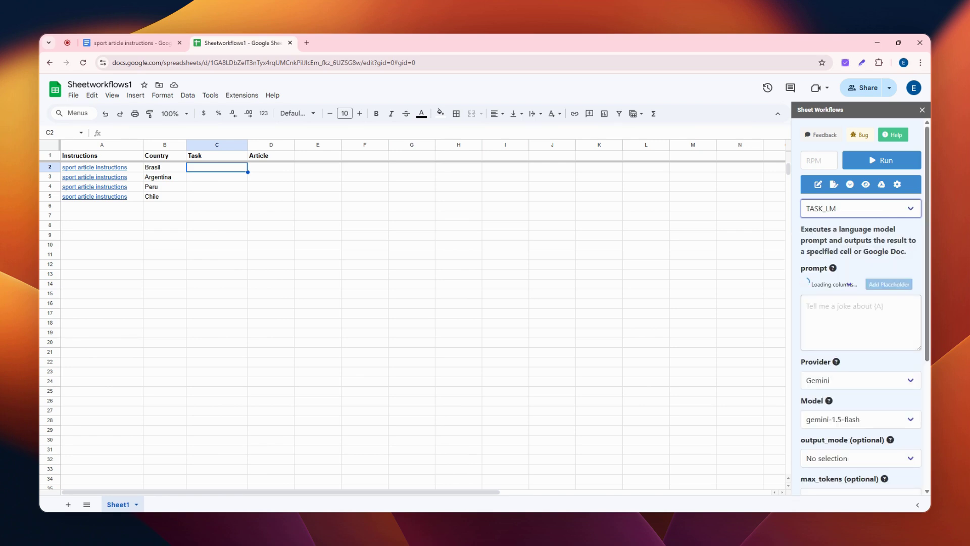
{"action": "scroll", "coordinate": [849, 284], "scroll_direction": "down", "scroll_amount": 1}
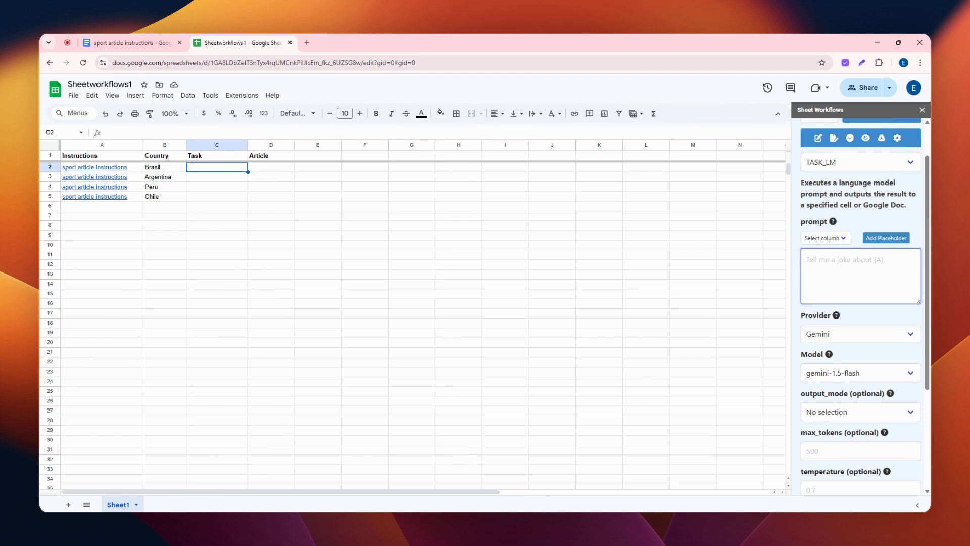
Step: Write the prompt "Create the article for country" and add the Country column placeholder after it
{"action": "type", "text": "Create the article for country"}
{"action": "left_click", "coordinate": [837, 243]}
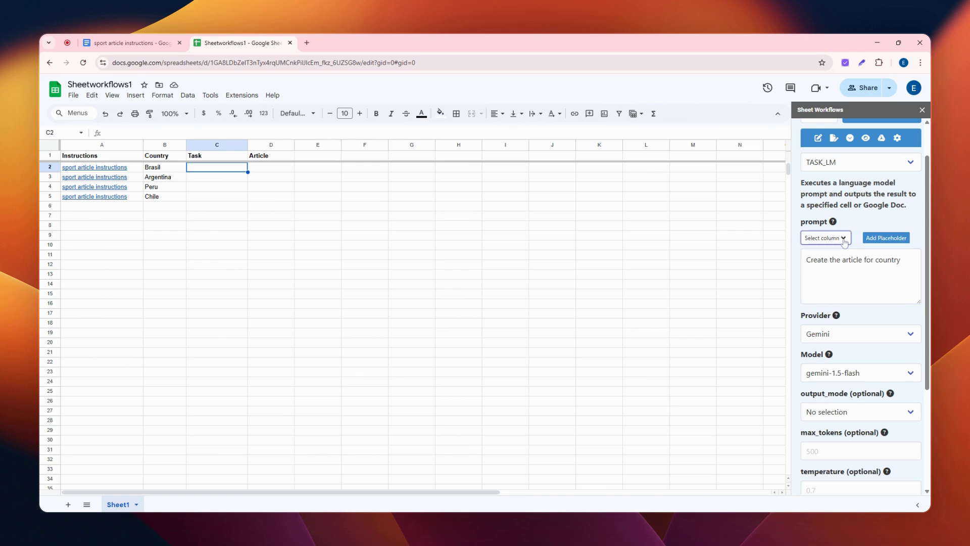
{"action": "left_click", "coordinate": [827, 266]}
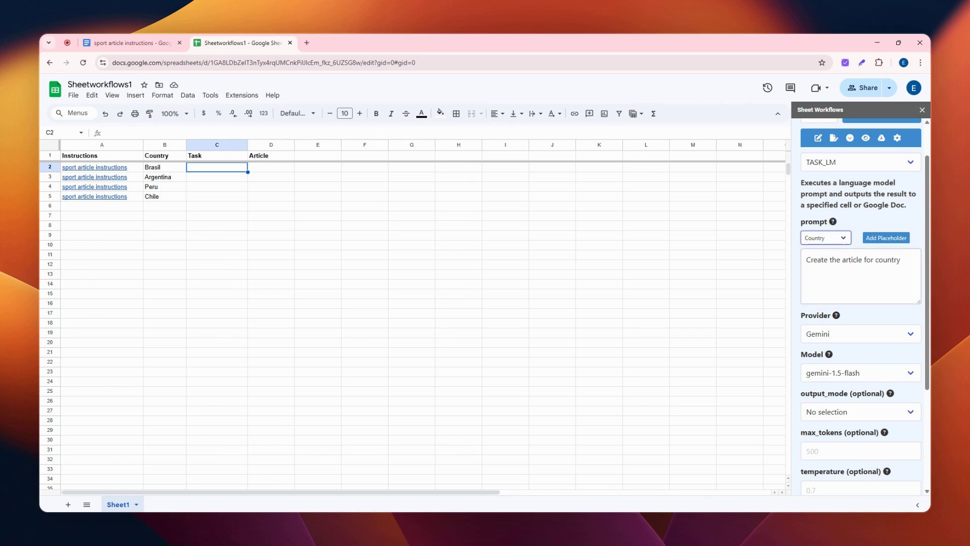
{"action": "left_click", "coordinate": [886, 237]}
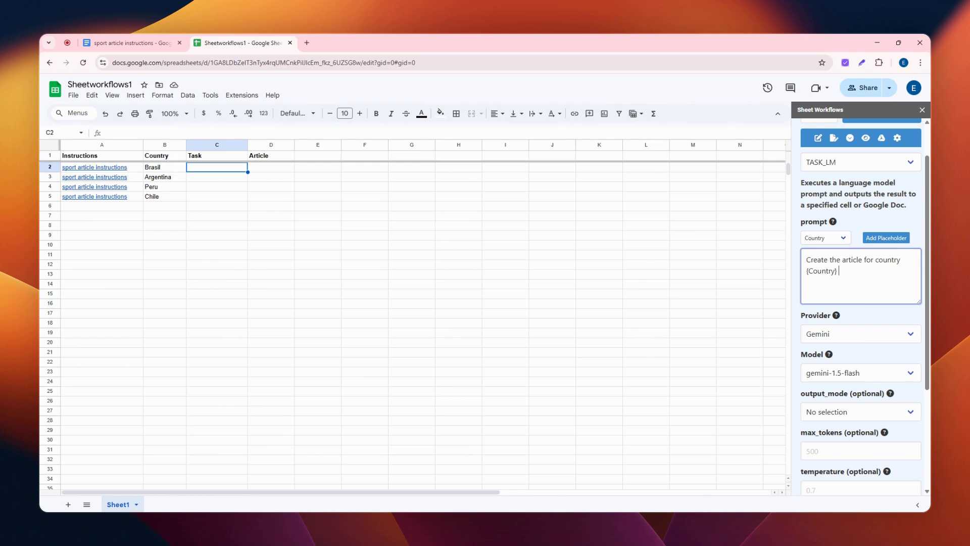
Step: Extend the prompt with ". Follow the instructions provided:" and add the Instructions column placeholder
{"action": "type", "text": ". Follow the instructions provide"}
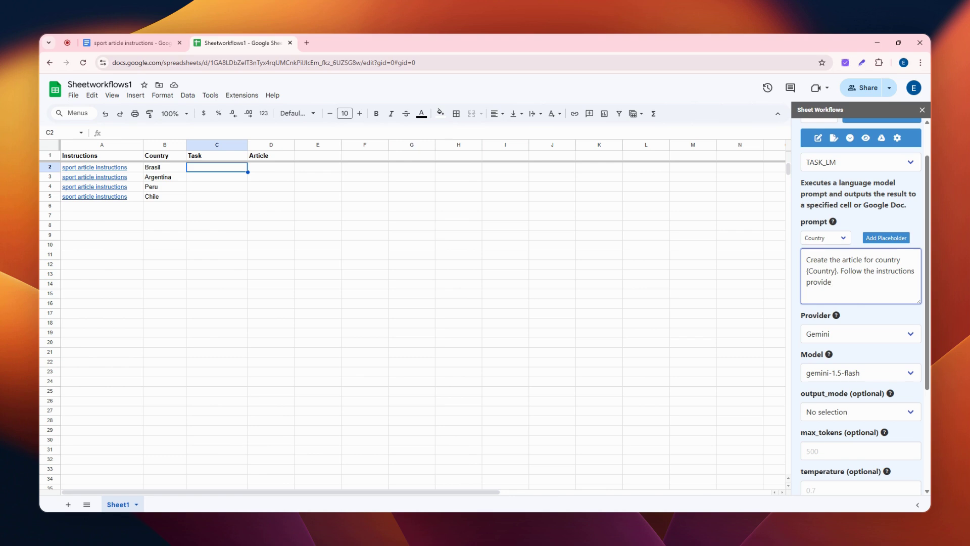
{"action": "type", "text": "ed"}
{"action": "key", "text": "BackSpace"}
{"action": "key", "text": "BackSpace"}
{"action": "type", "text": "d:"}
{"action": "left_click", "coordinate": [844, 238]}
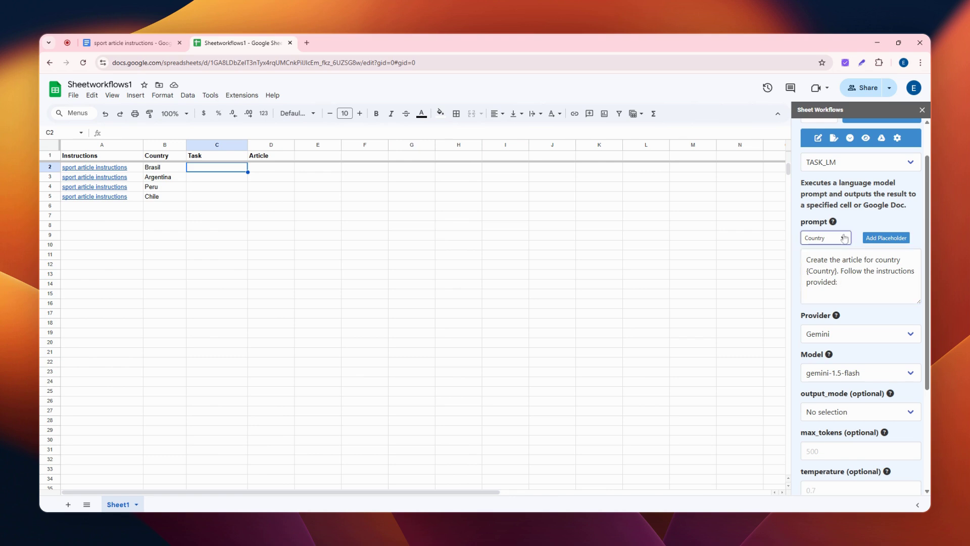
{"action": "left_click", "coordinate": [839, 252]}
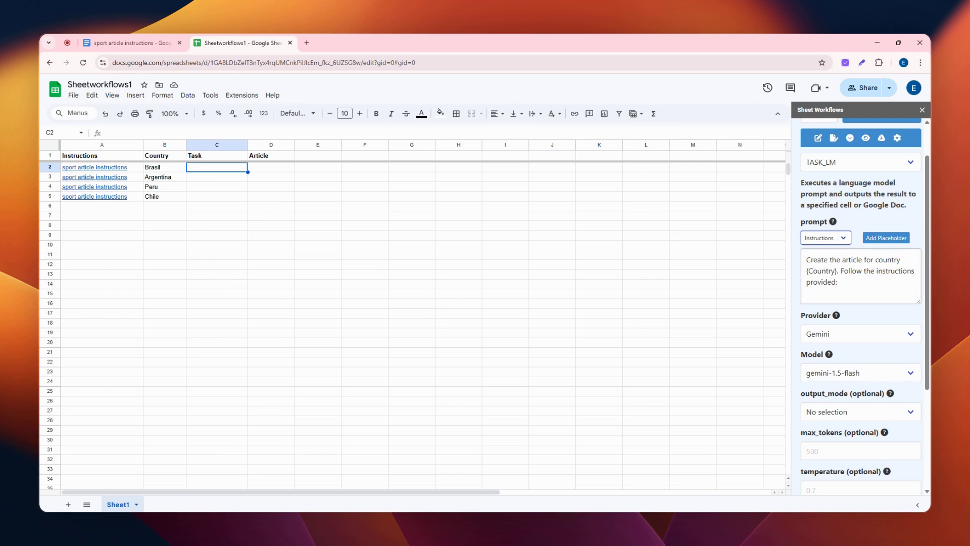
{"action": "left_click", "coordinate": [892, 242]}
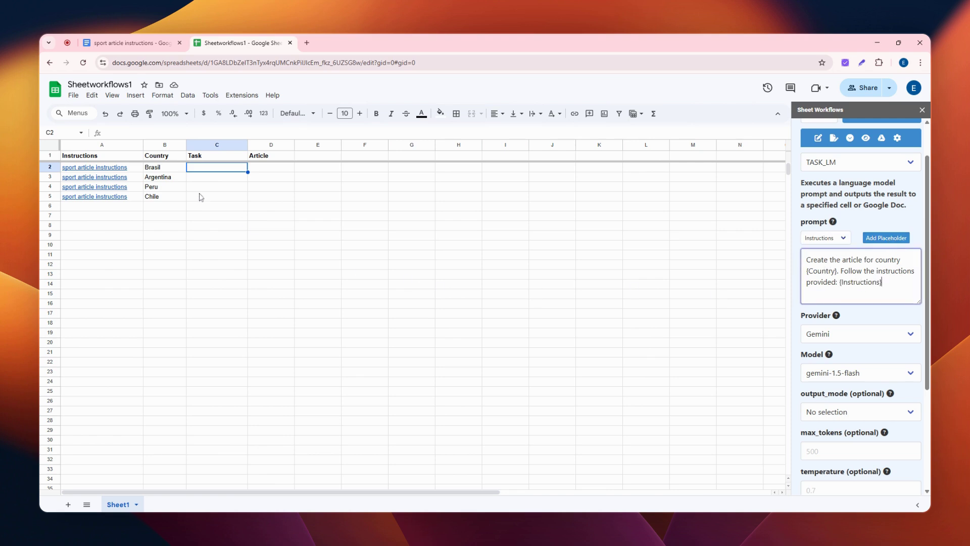
Step: Set the output document name to b2, keeping Gemini with gemini-1.5-flash, and insert and run the function
{"action": "mouse_move", "coordinate": [121, 172]}
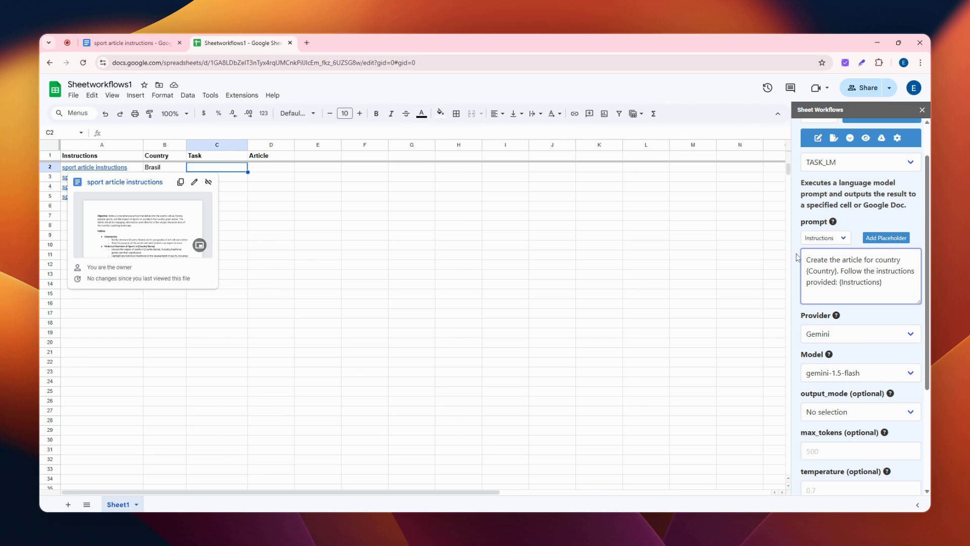
{"action": "scroll", "coordinate": [872, 325], "scroll_direction": "down", "scroll_amount": 1}
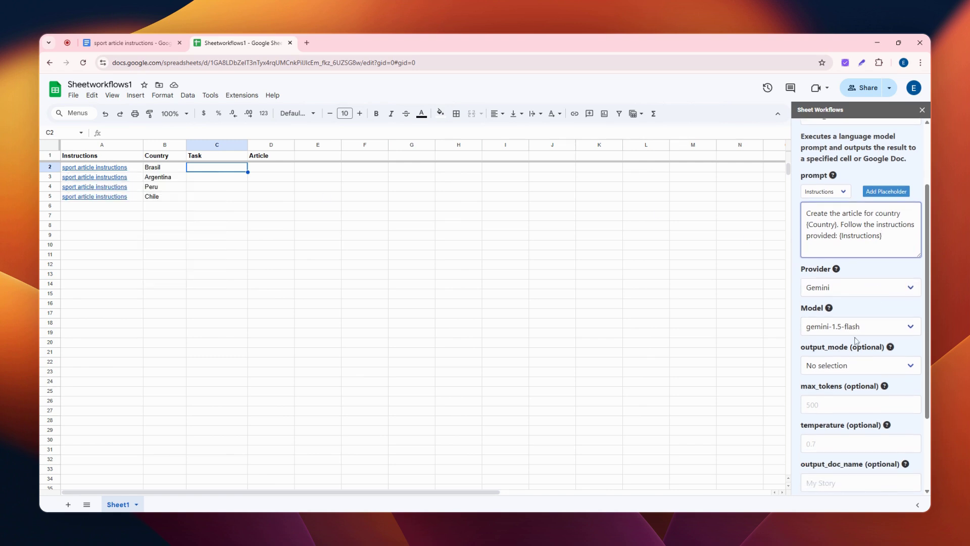
{"action": "scroll", "coordinate": [879, 296], "scroll_direction": "down", "scroll_amount": 1}
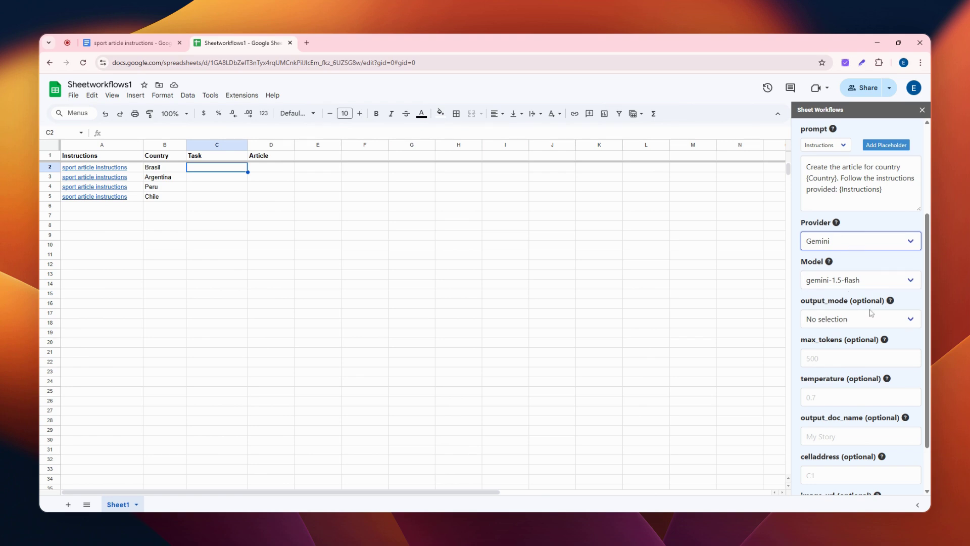
{"action": "scroll", "coordinate": [870, 312], "scroll_direction": "down", "scroll_amount": 1}
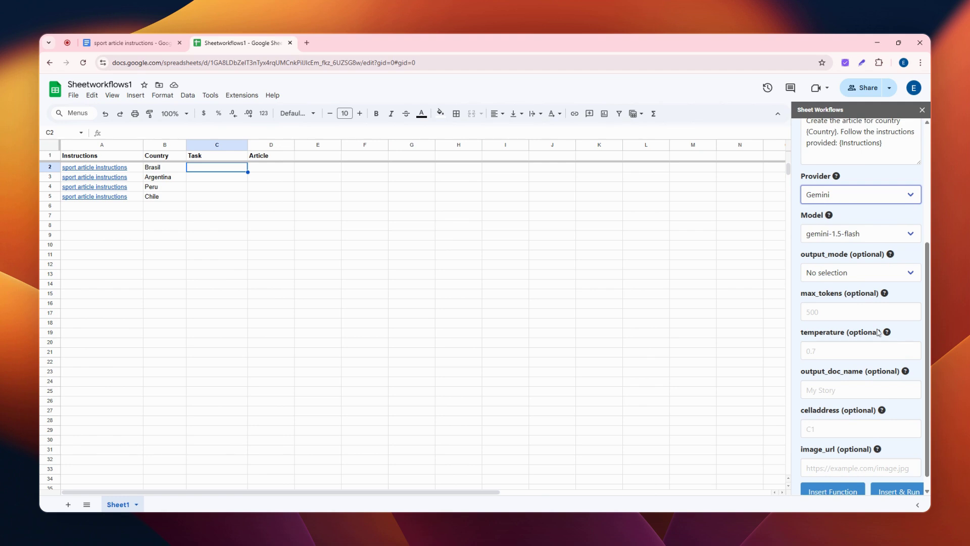
{"action": "scroll", "coordinate": [878, 333], "scroll_direction": "down", "scroll_amount": 1}
{"action": "left_click", "coordinate": [859, 374]}
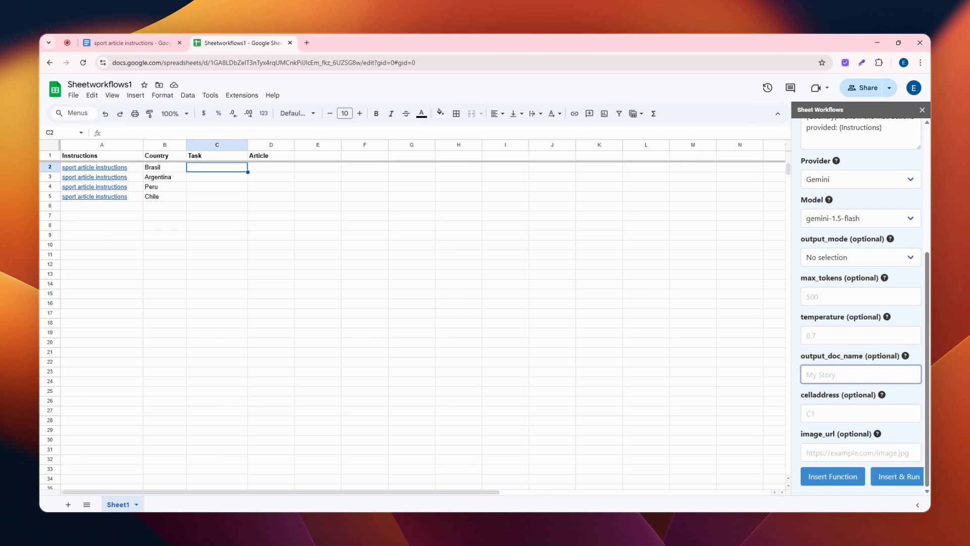
{"action": "type", "text": "b2"}
{"action": "left_click", "coordinate": [902, 479]}
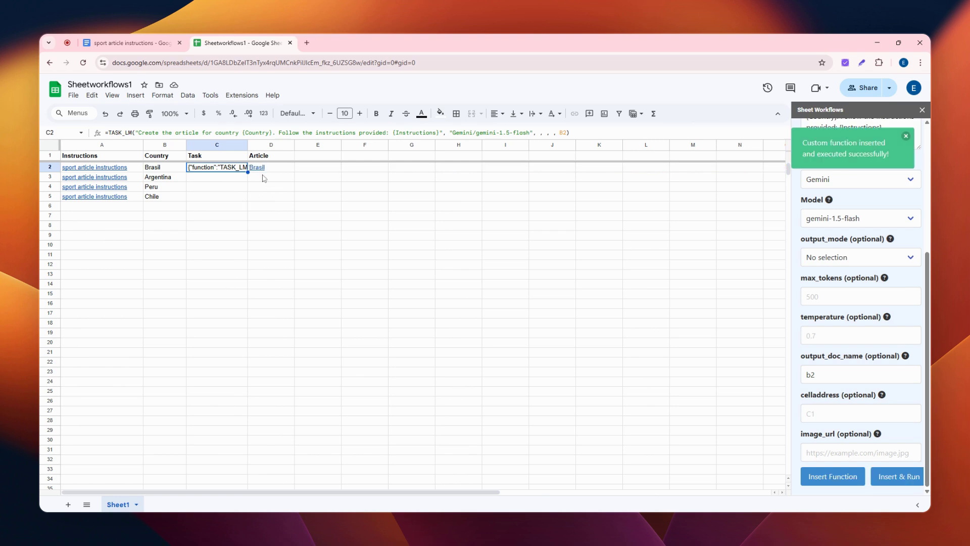
Step: Open the generated Brasil article from cell D2, read through it and close the document
{"action": "mouse_move", "coordinate": [258, 171]}
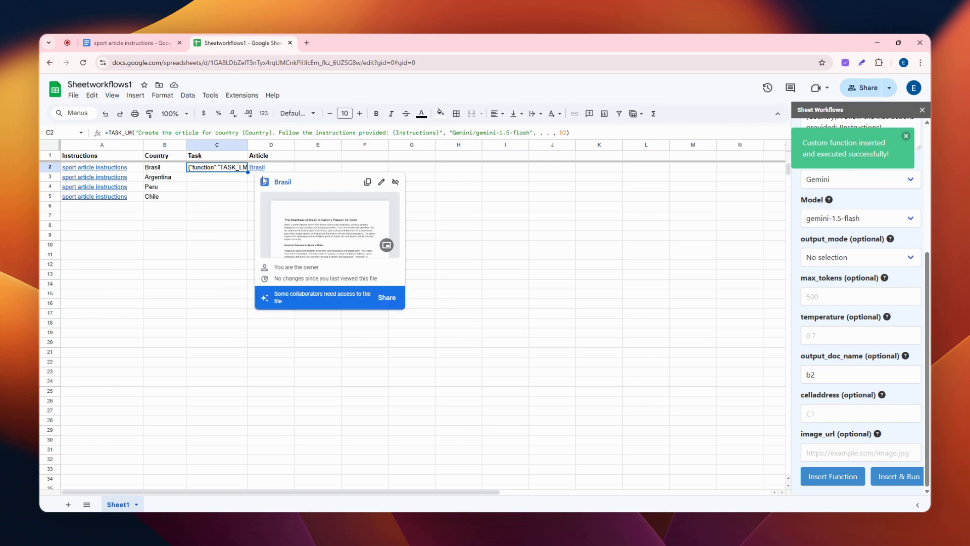
{"action": "left_click", "coordinate": [284, 183]}
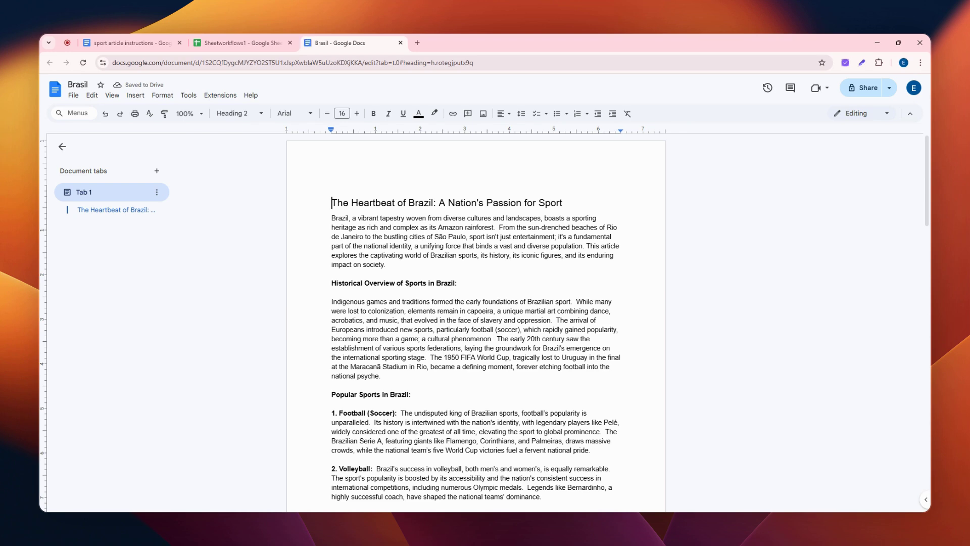
{"action": "scroll", "coordinate": [476, 324], "scroll_direction": "down", "scroll_amount": 13}
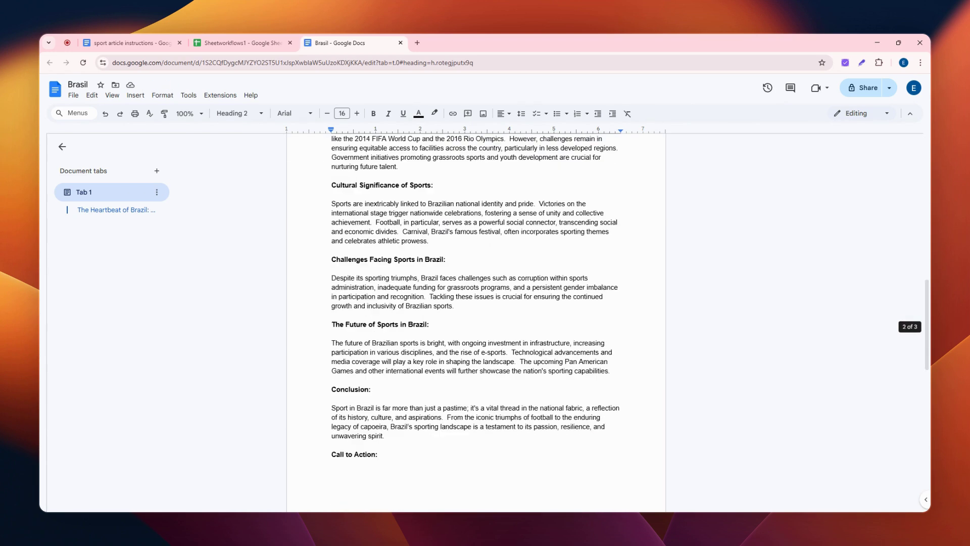
{"action": "left_click", "coordinate": [400, 43]}
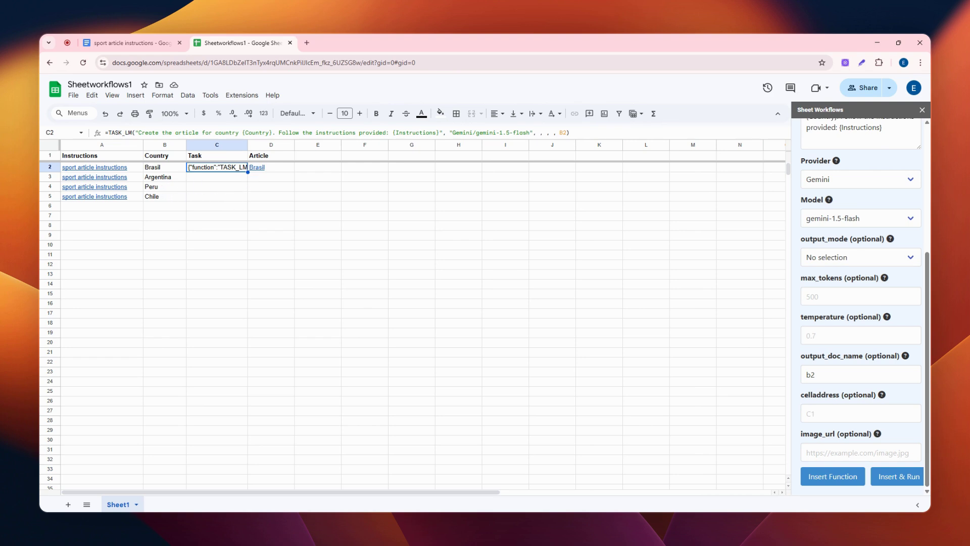
Step: Fill the TASK_LM formula from C2 down through C5 and check the copied formulas in C3 and C4
{"action": "left_click_drag", "start_coordinate": [248, 172], "coordinate": [249, 201]}
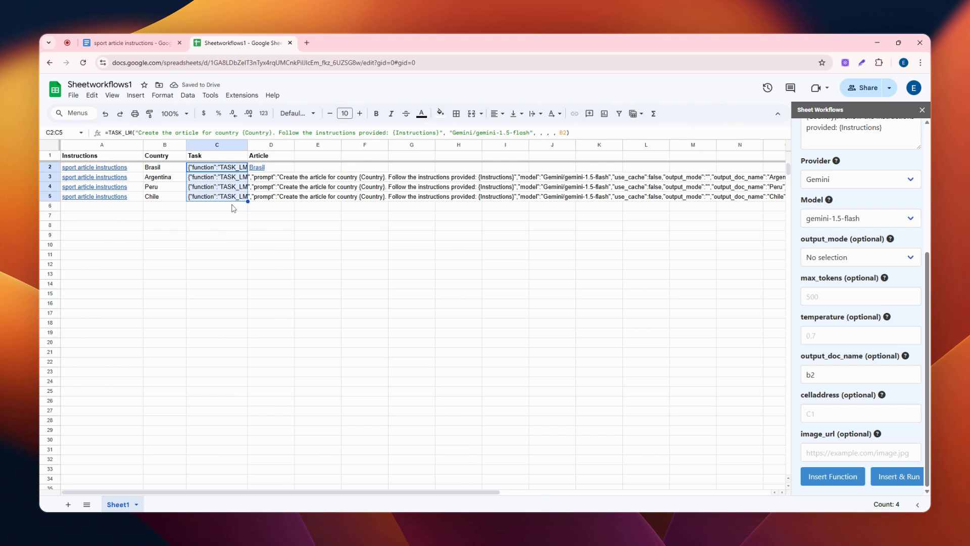
{"action": "left_click", "coordinate": [223, 179]}
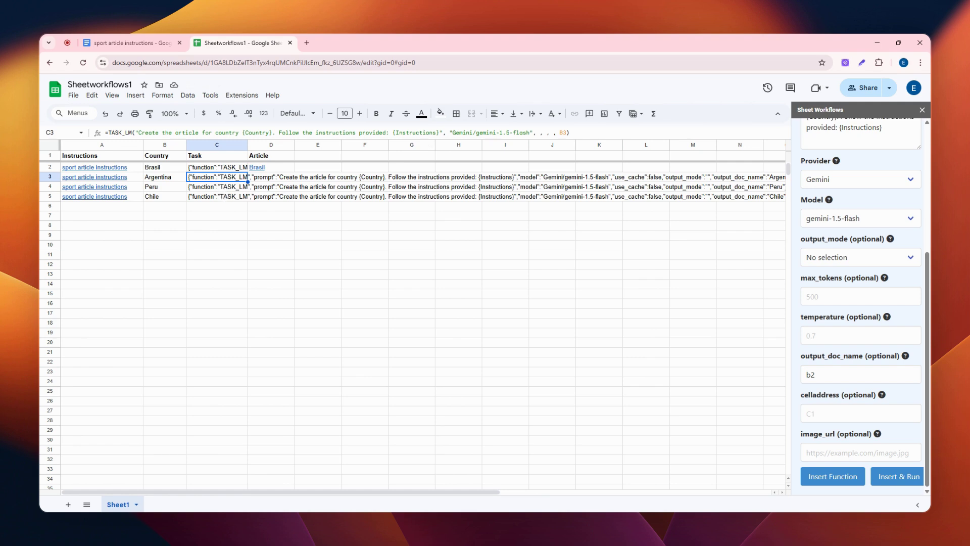
{"action": "left_click", "coordinate": [222, 188]}
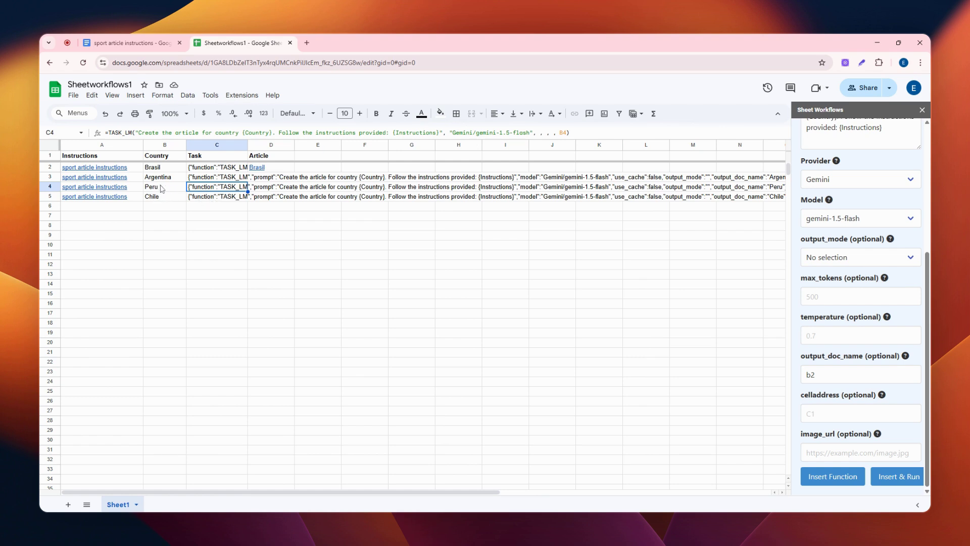
Step: Run the tasks in C3:C5 to generate the Argentina, Peru and Chile articles, and dismiss the completion notice
{"action": "left_click", "coordinate": [229, 181]}
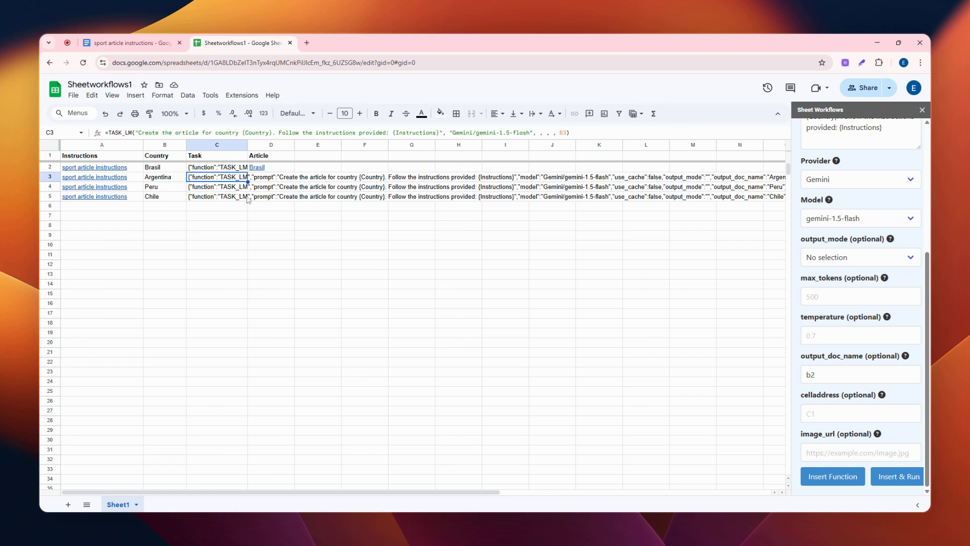
{"action": "key", "text": "shift+Down"}
{"action": "key", "text": "shift+Down"}
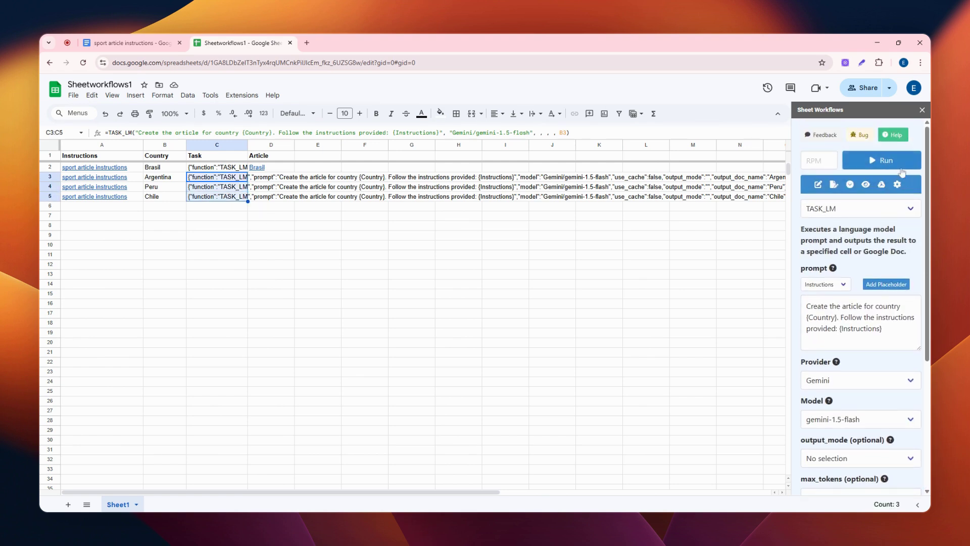
{"action": "left_click", "coordinate": [882, 160]}
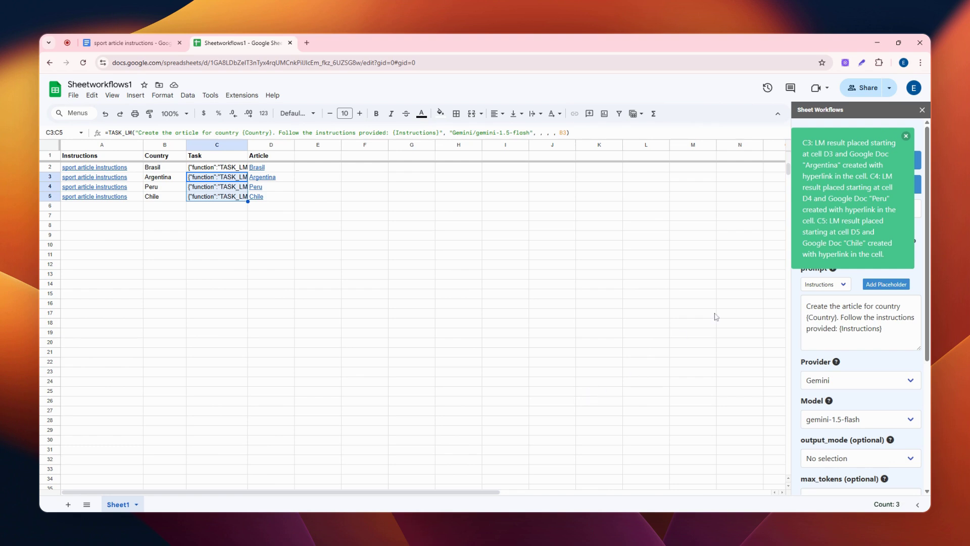
{"action": "left_click", "coordinate": [905, 137]}
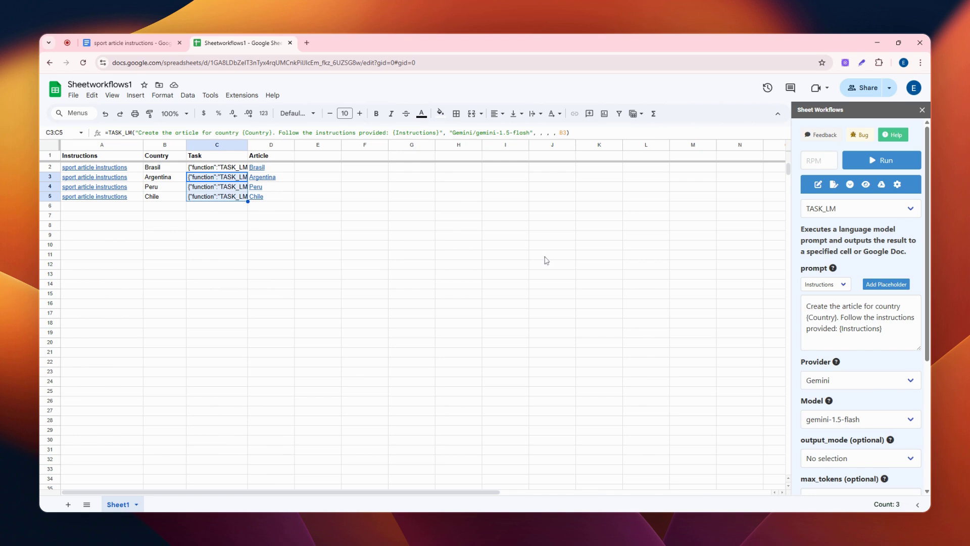
{"action": "left_click", "coordinate": [845, 63]}
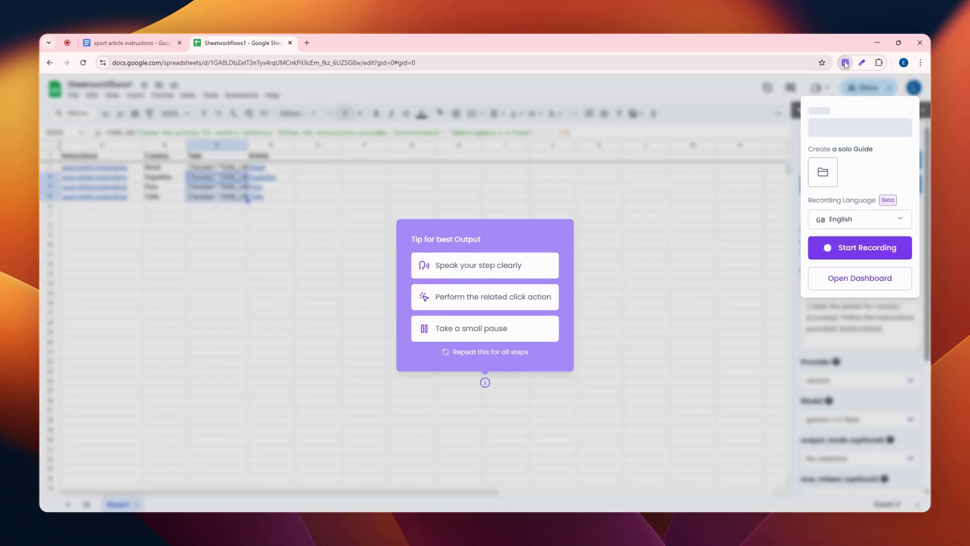